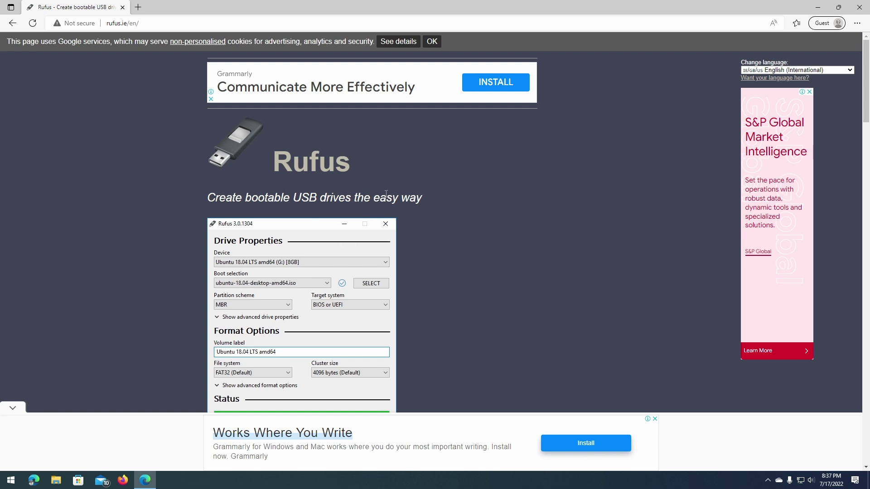
scroll(467, 219, "down", 2)
scroll(467, 220, "down", 2)
scroll(467, 220, "down", 2)
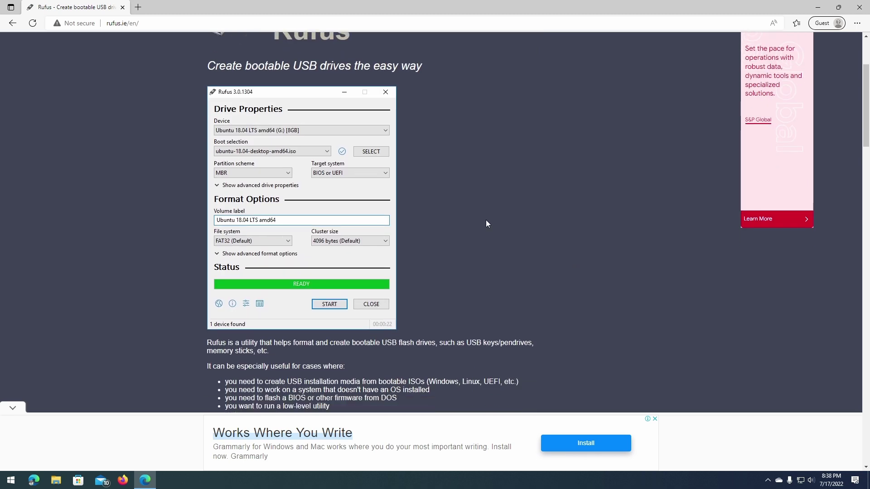
scroll(453, 218, "up", 3)
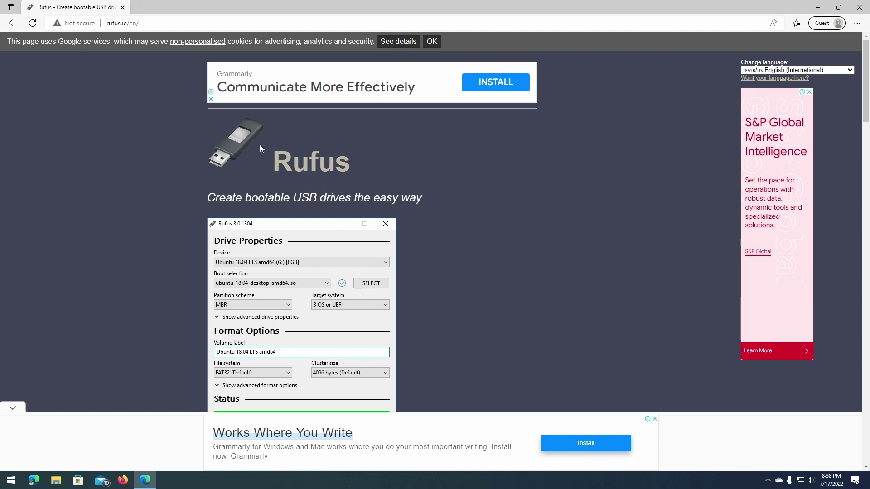
scroll(233, 146, "down", 5)
scroll(227, 149, "down", 4)
scroll(227, 149, "down", 1)
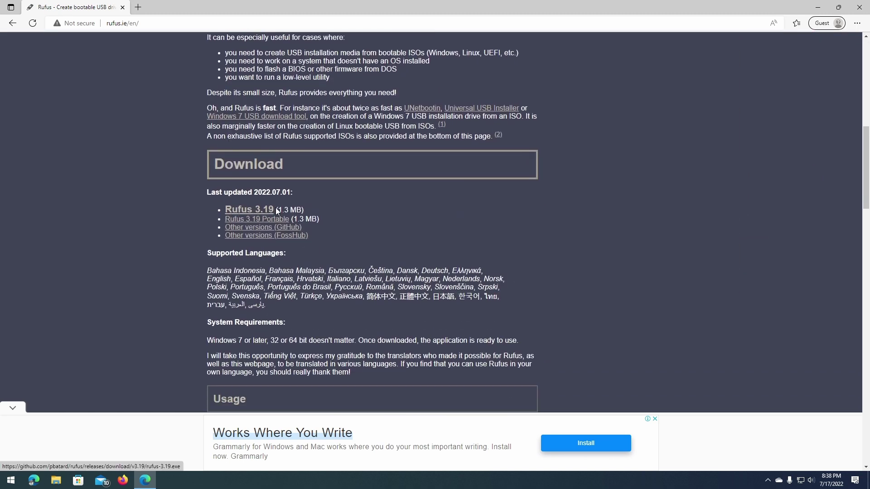
Download Rufus 3.19 from the Rufus site and dismiss the full-page ad.
left_click(261, 212)
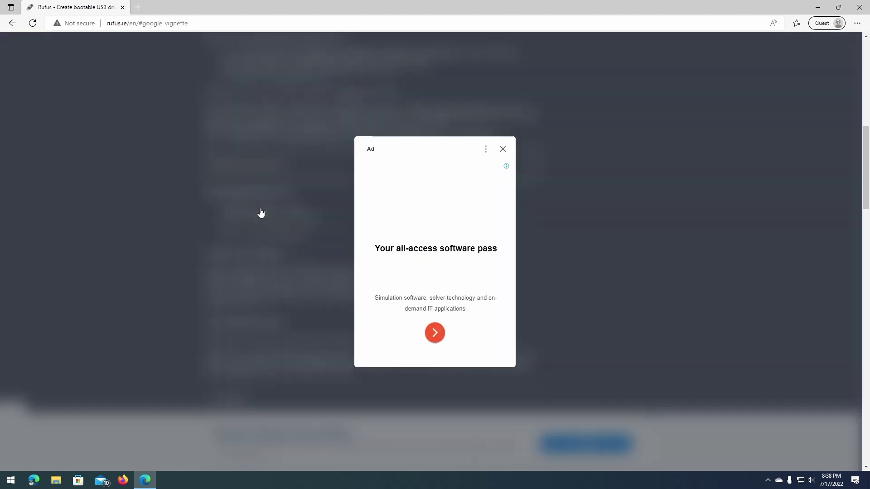
left_click(503, 149)
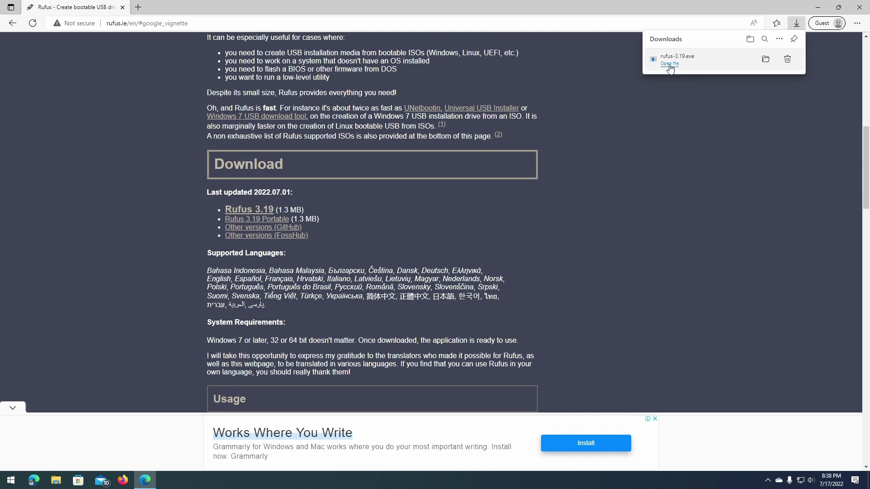
Run rufus-3.19.exe from the Downloads folder.
left_click(765, 60)
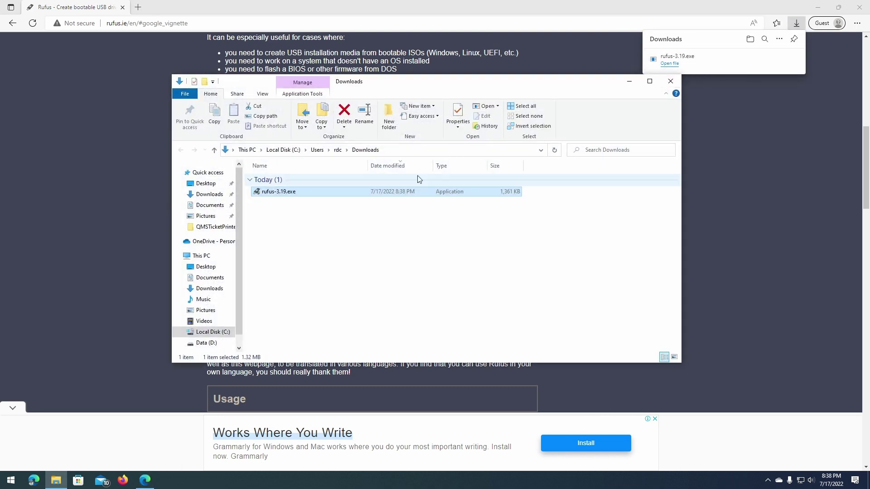
left_click_drag(466, 83, 409, 73)
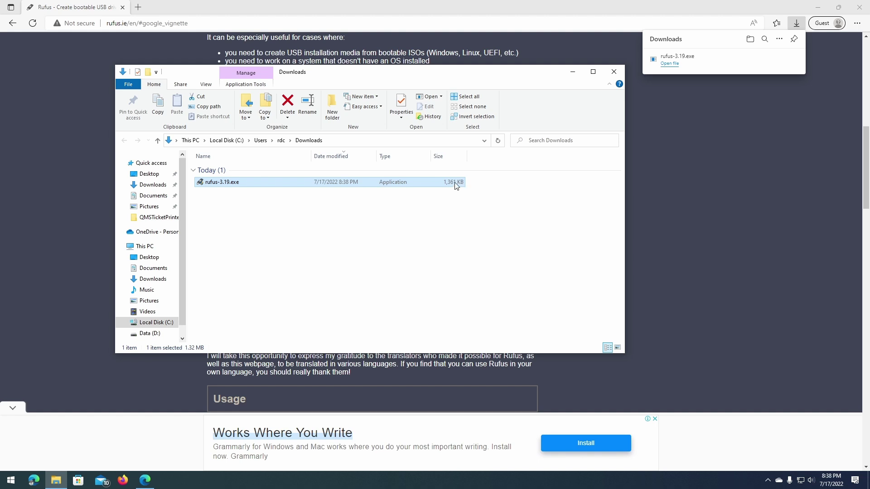
left_click(460, 220)
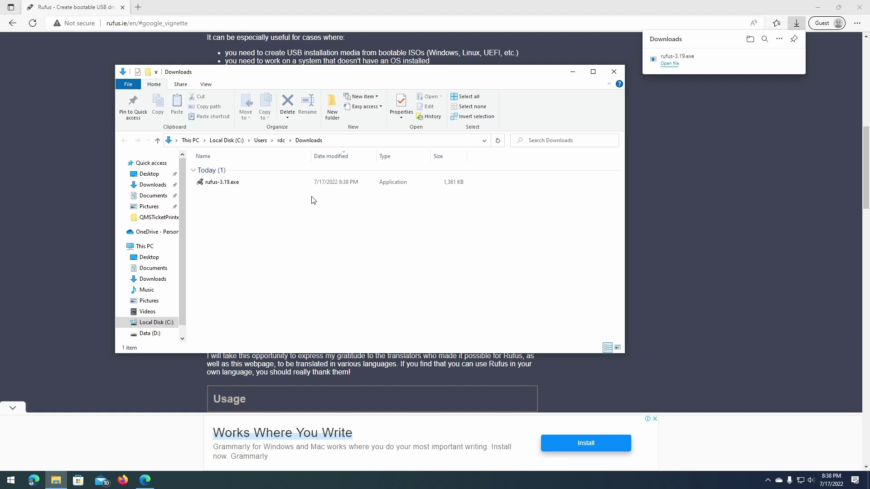
scroll(181, 228, "down", 2)
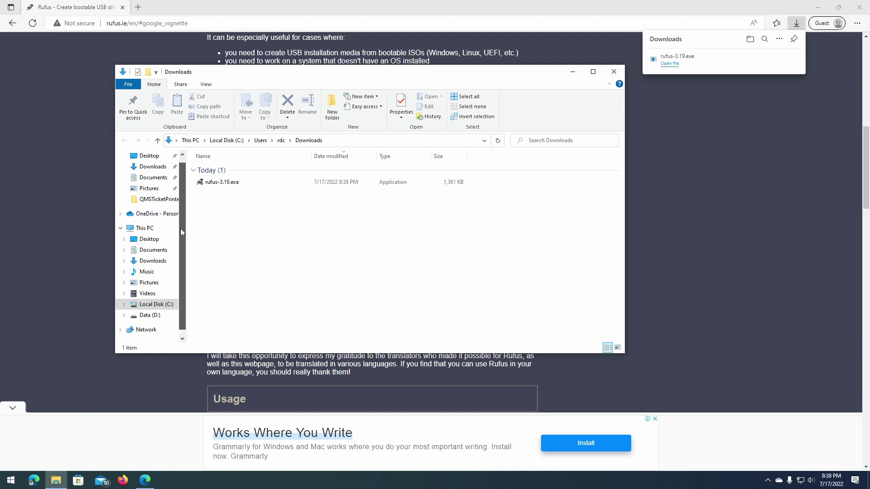
mouse_move(222, 182)
double_click(239, 182)
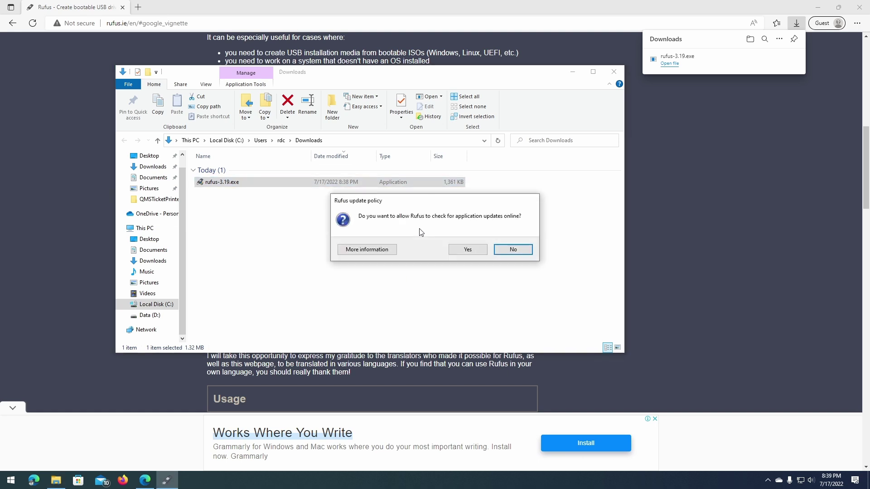
Minimize the Downloads window and Edge, then allow Rufus to check for updates online.
left_click(574, 72)
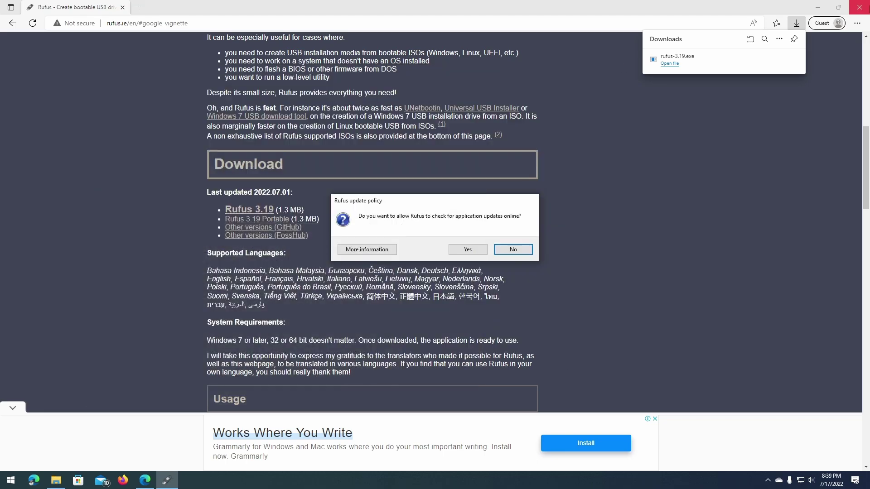
left_click(818, 6)
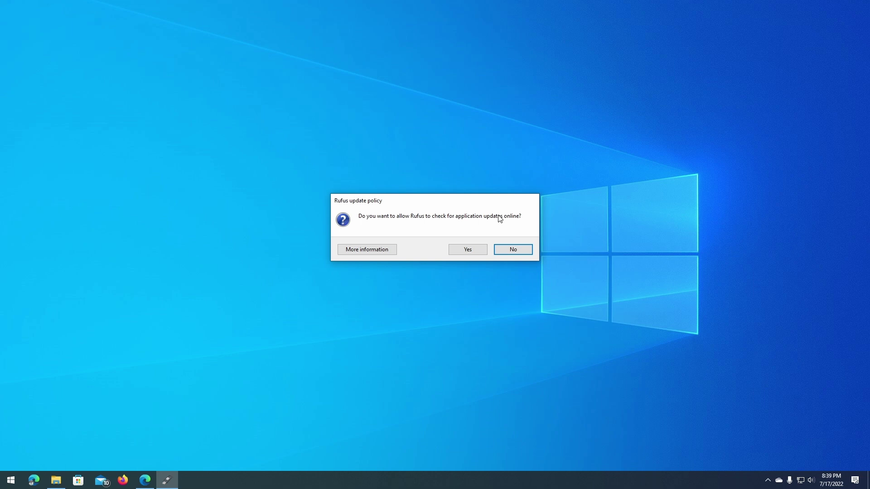
left_click(467, 249)
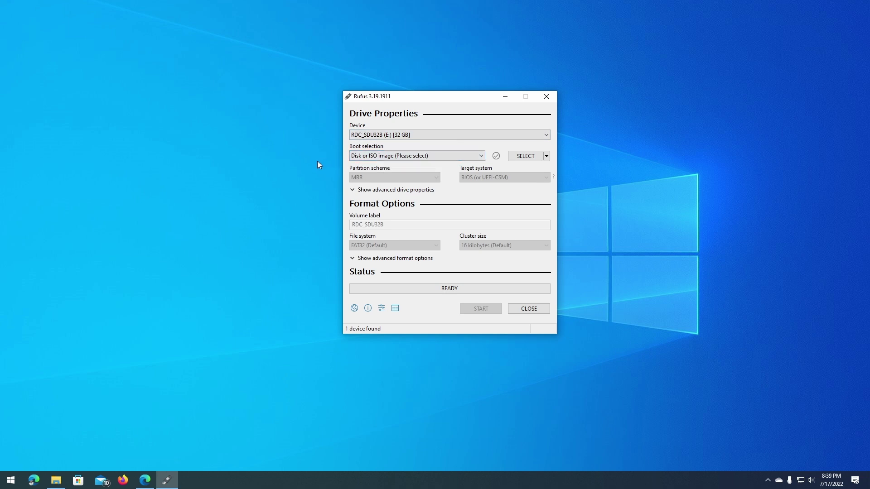
Confirm the 32 GB RDC_SDU32B (E:) is the only drive in Rufus's Device list.
left_click(371, 135)
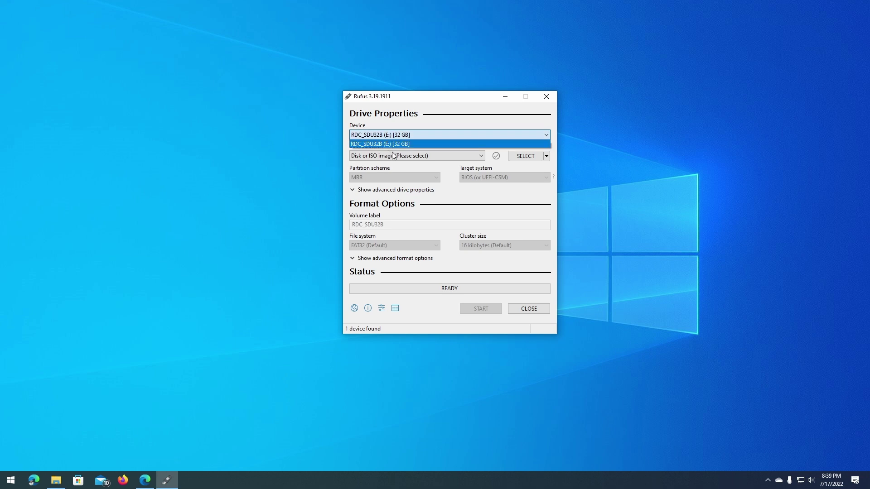
left_click(399, 144)
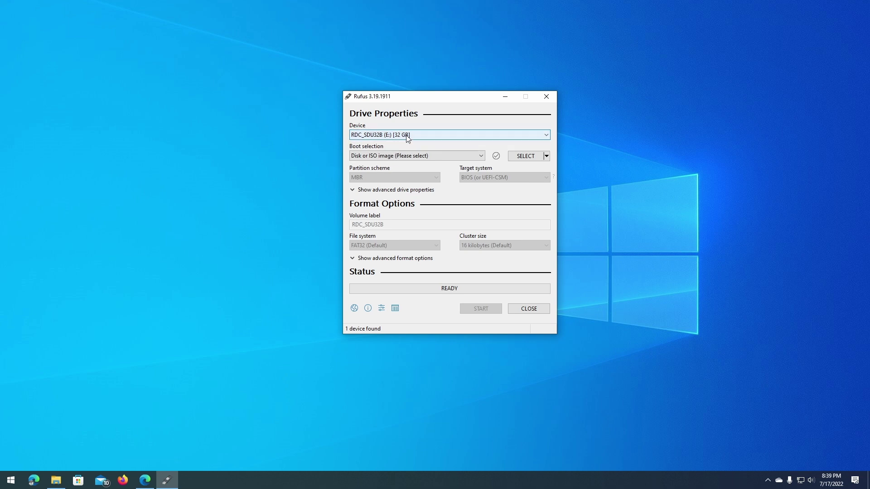
left_click(400, 136)
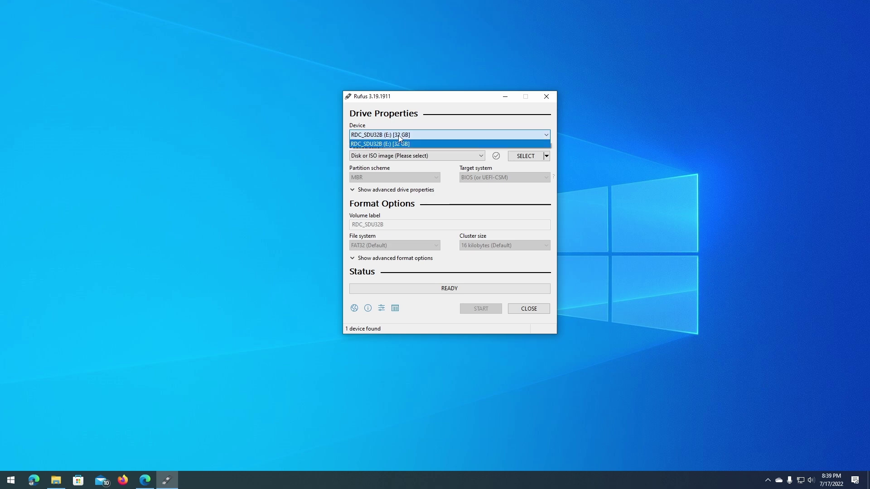
left_click(399, 143)
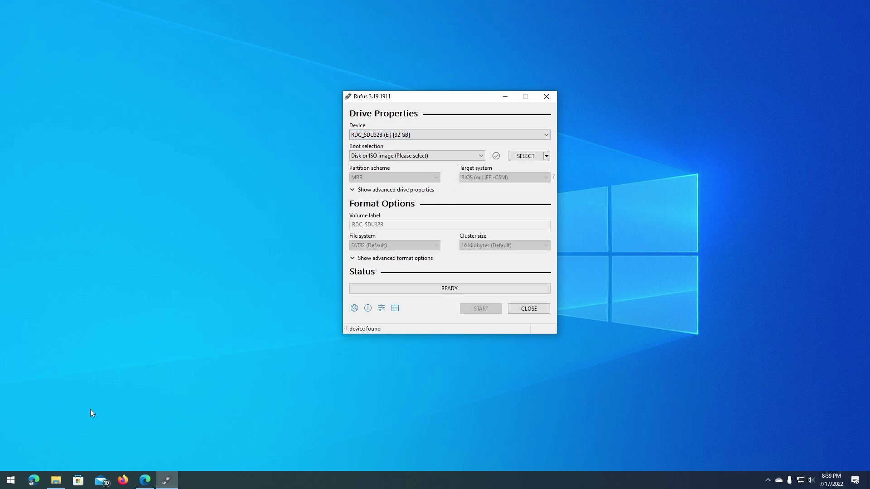
Show the RDC_SDU32B (E:) drive's contents in File Explorer.
left_click(55, 480)
mouse_move(319, 85)
left_mouse_down()
mouse_move(368, 63)
mouse_move(487, 122)
left_mouse_up()
left_click(204, 313)
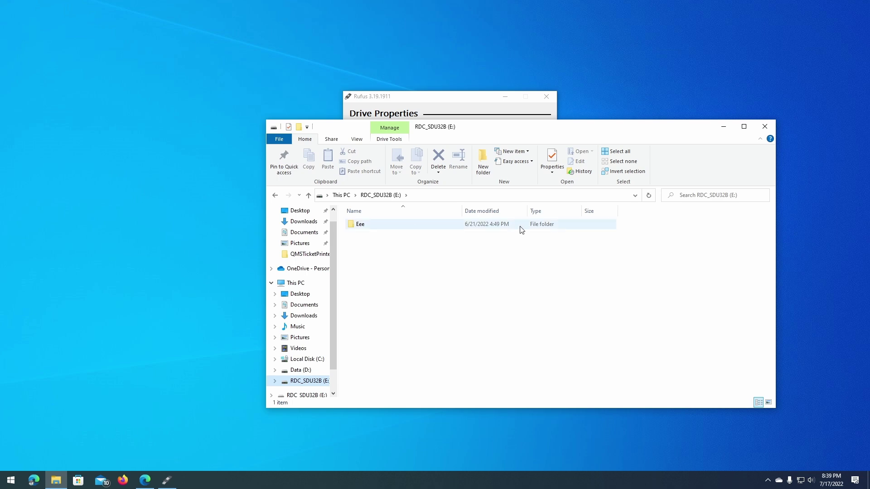
Check that the Eee folder is the only item on drive E:.
left_click(440, 226)
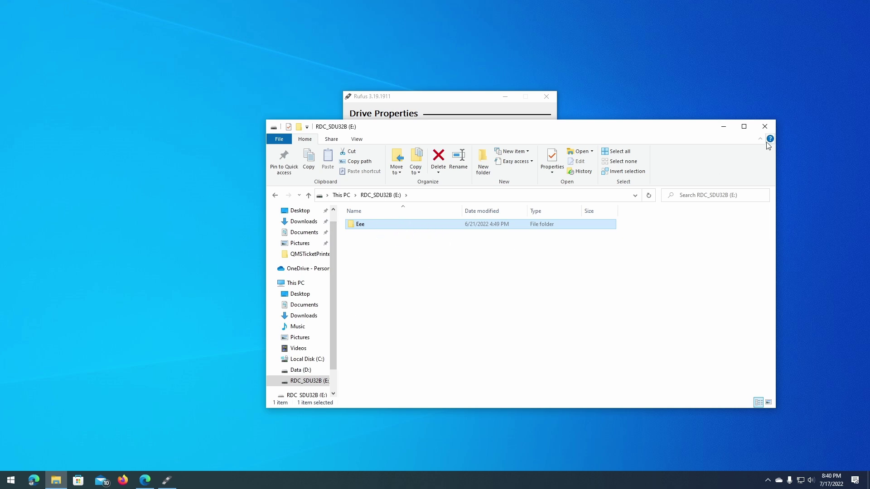
left_click_drag(651, 131, 600, 128)
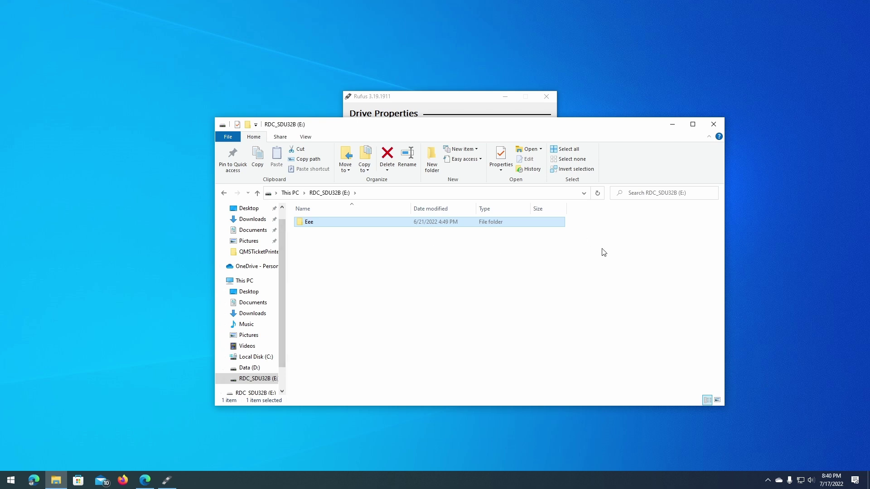
left_click_drag(558, 126, 472, 121)
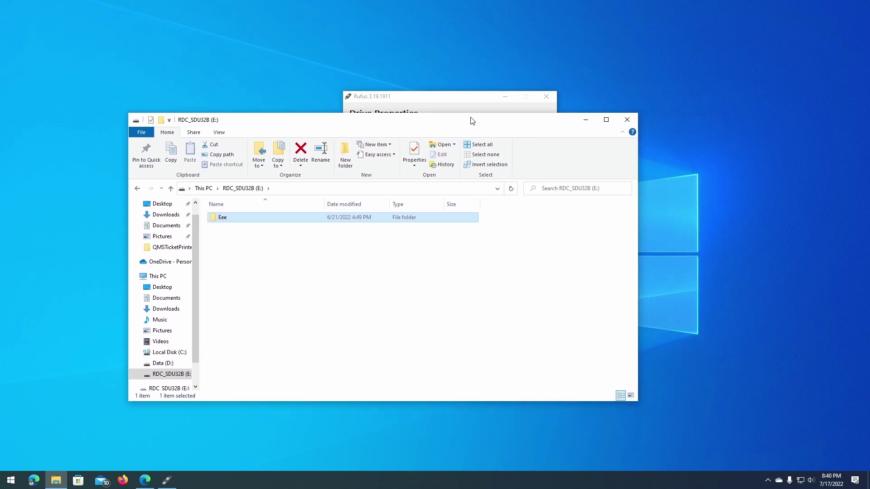
left_click(467, 262)
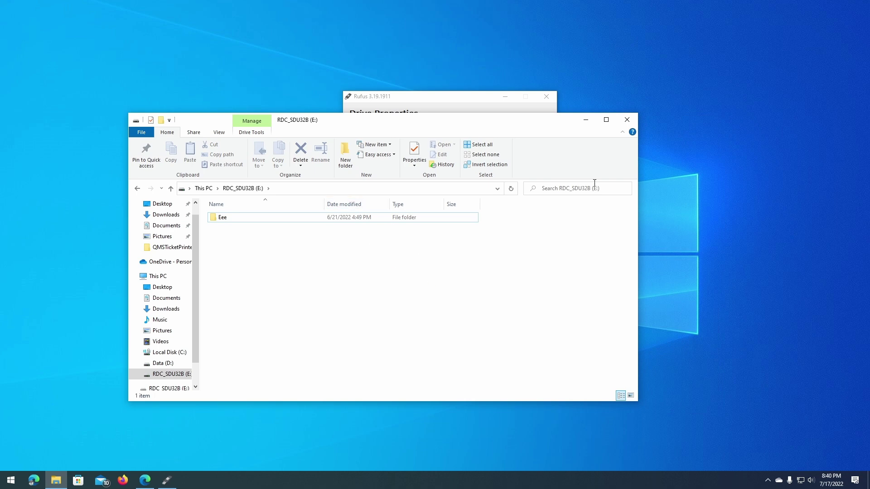
left_click(628, 122)
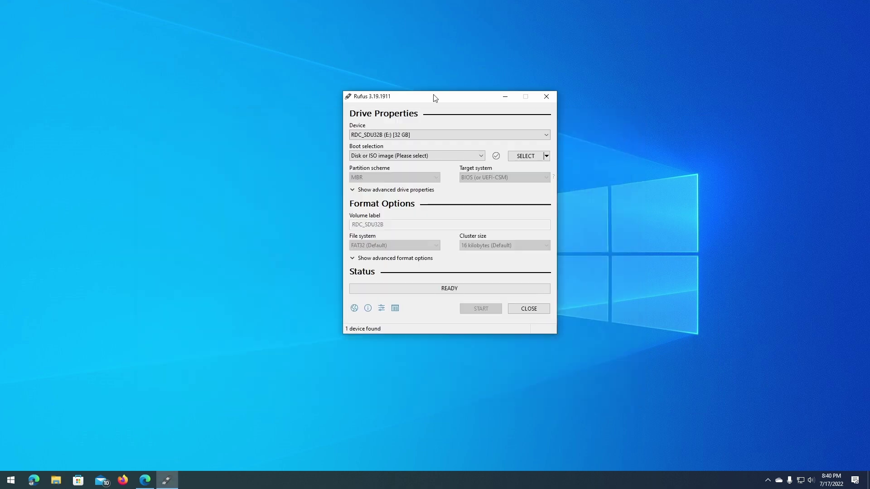
left_click_drag(436, 99, 407, 80)
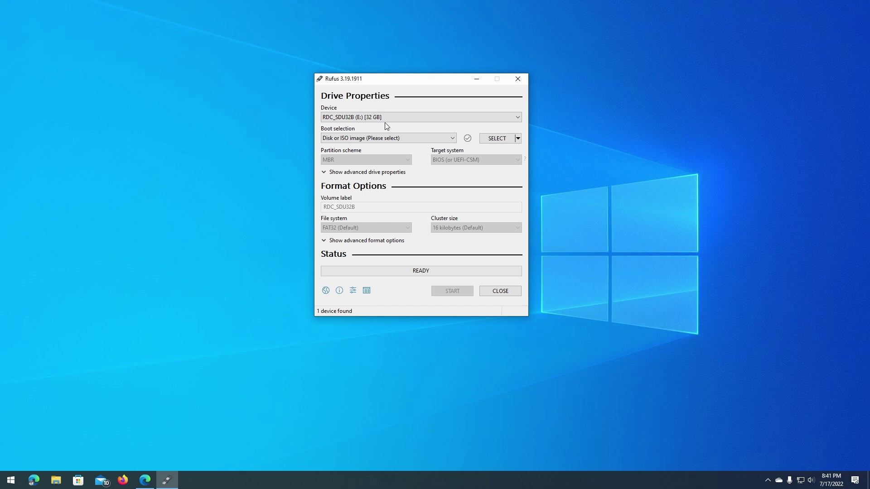
left_click(401, 117)
left_click(404, 118)
Set Rufus's Boot selection to Non bootable.
left_click(419, 138)
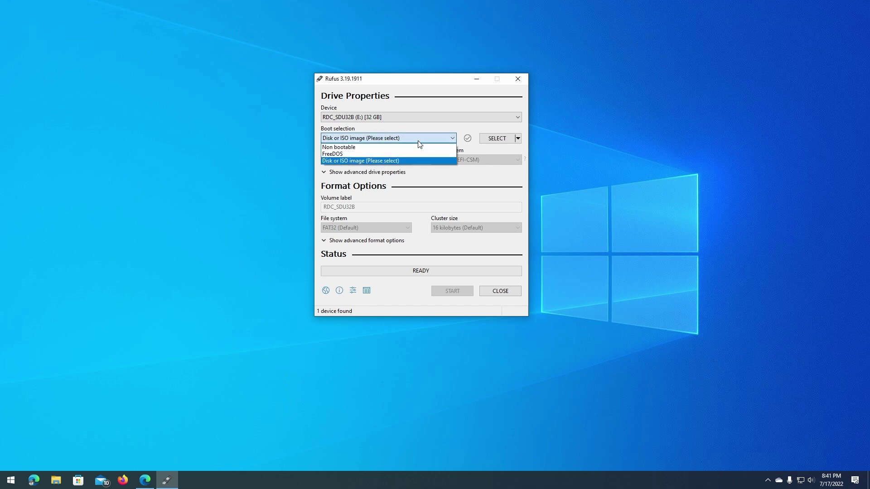
left_click(361, 147)
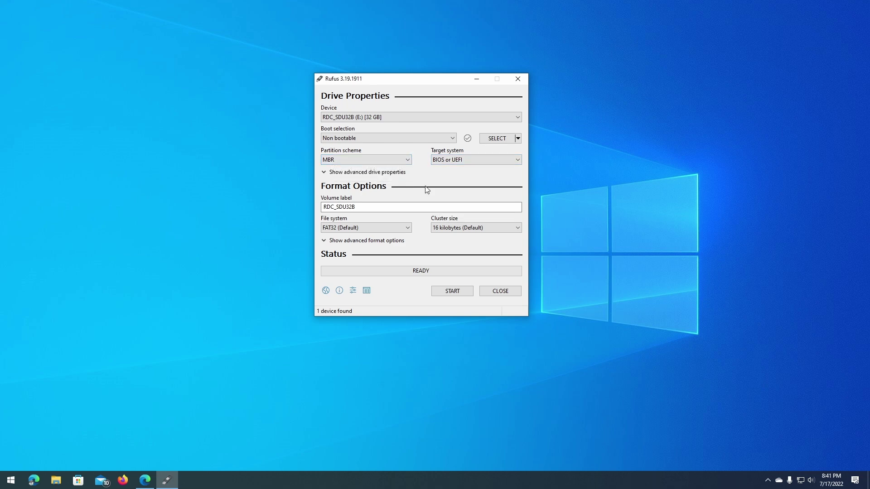
Keep MBR as the partition scheme and BIOS or UEFI as the target system.
left_click(330, 160)
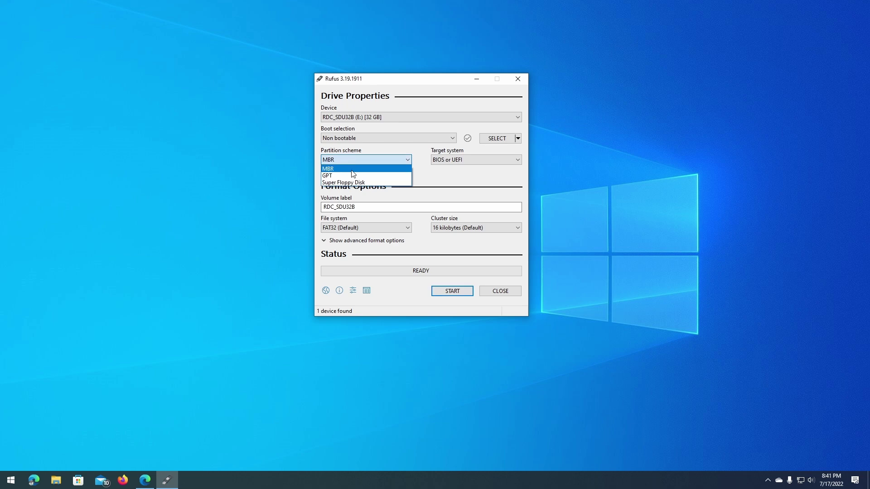
left_click(350, 169)
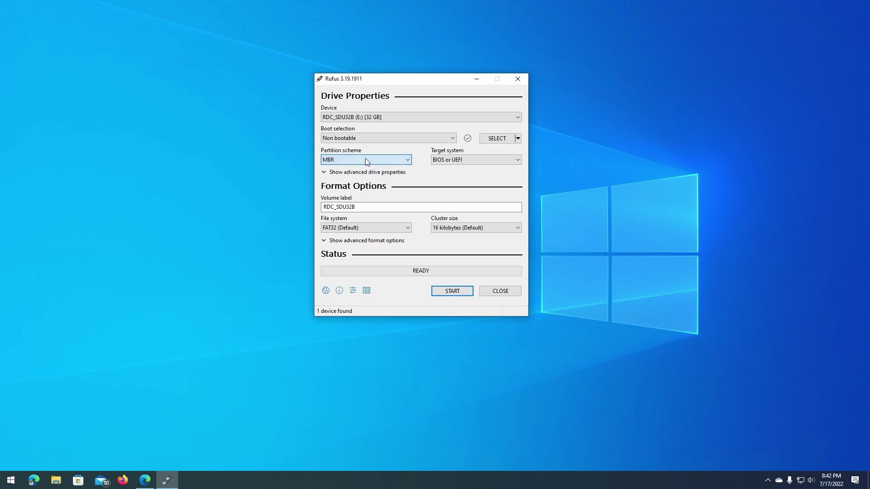
left_click(453, 160)
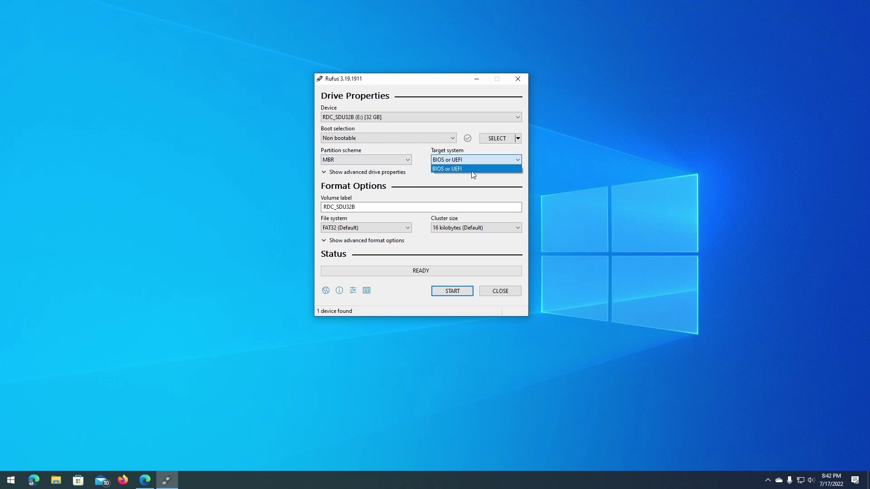
left_click(449, 169)
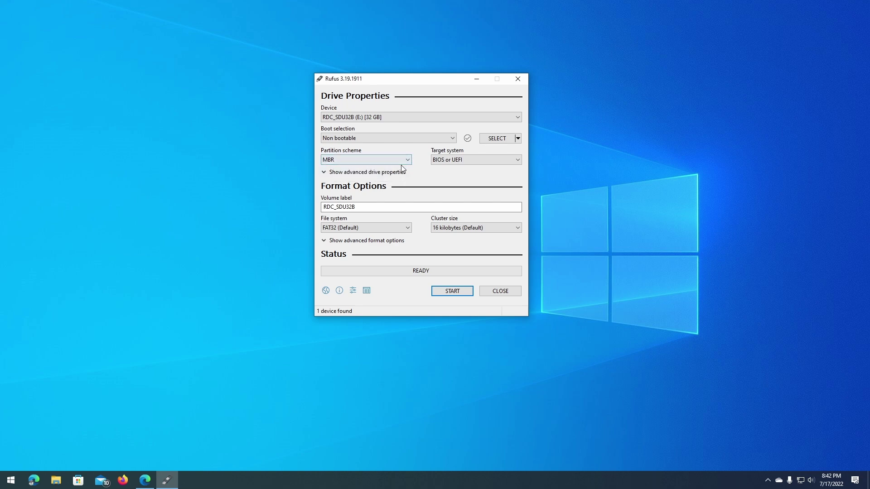
Toggle advanced drive properties, recheck the 32 GB device, then hide the section.
left_click(349, 173)
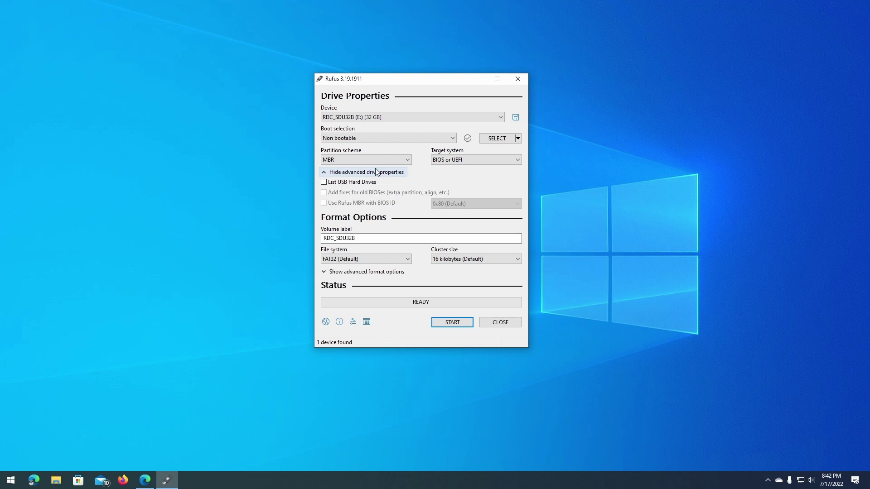
left_click(367, 171)
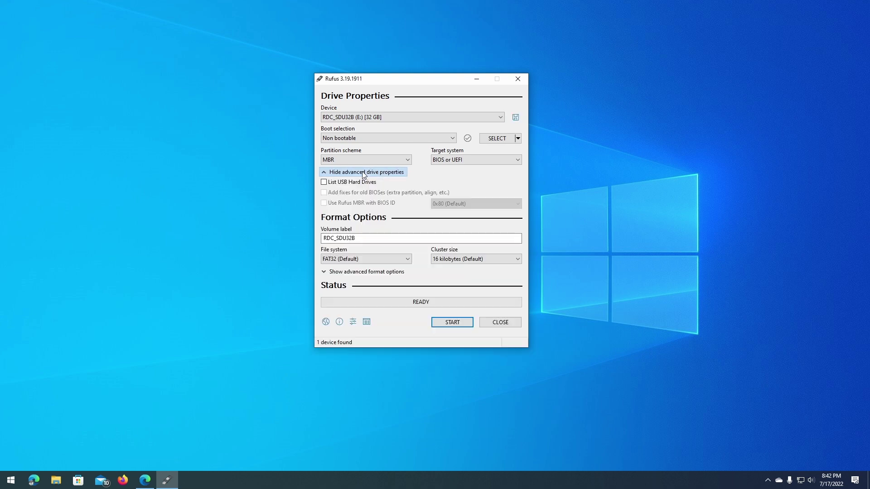
left_click(364, 172)
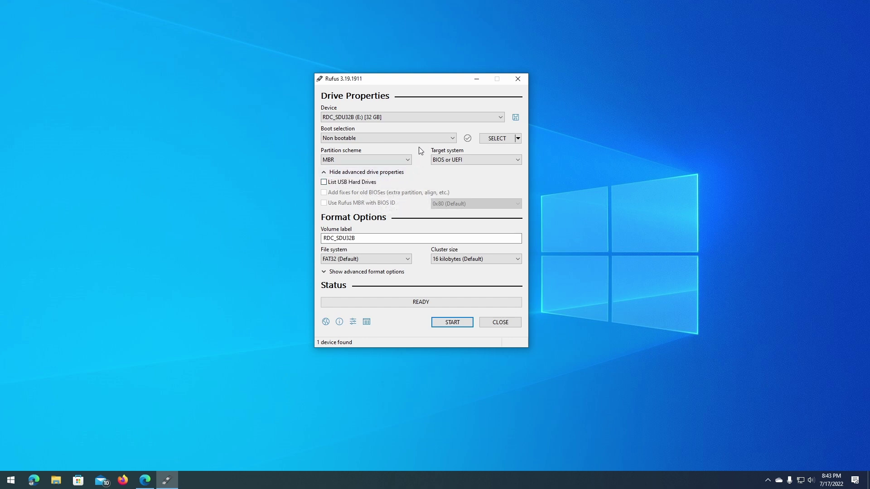
left_click(382, 120)
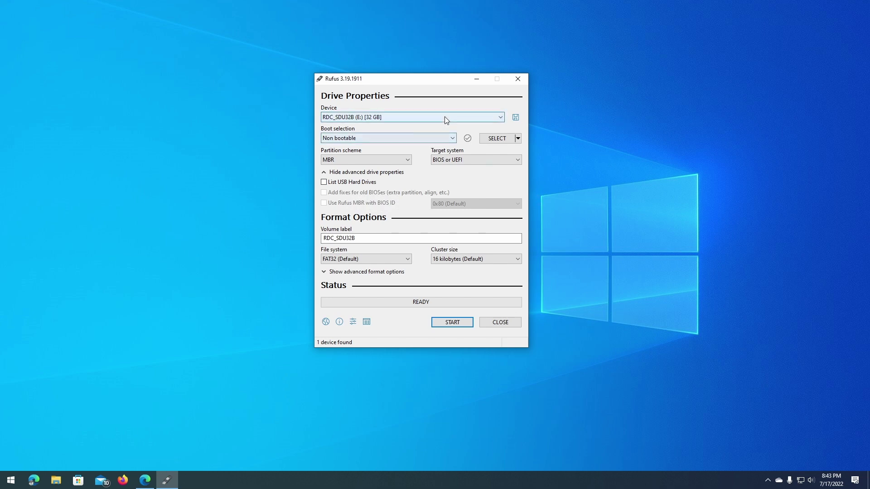
left_click(408, 117)
left_click(394, 100)
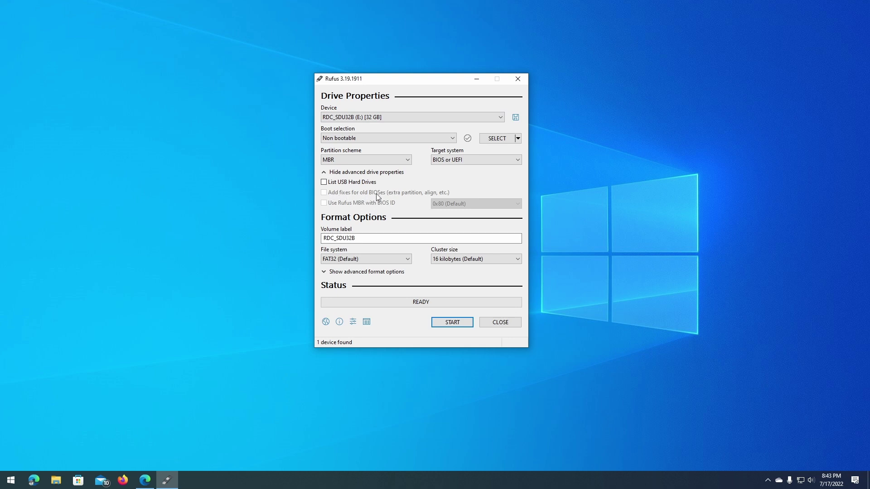
left_click(368, 172)
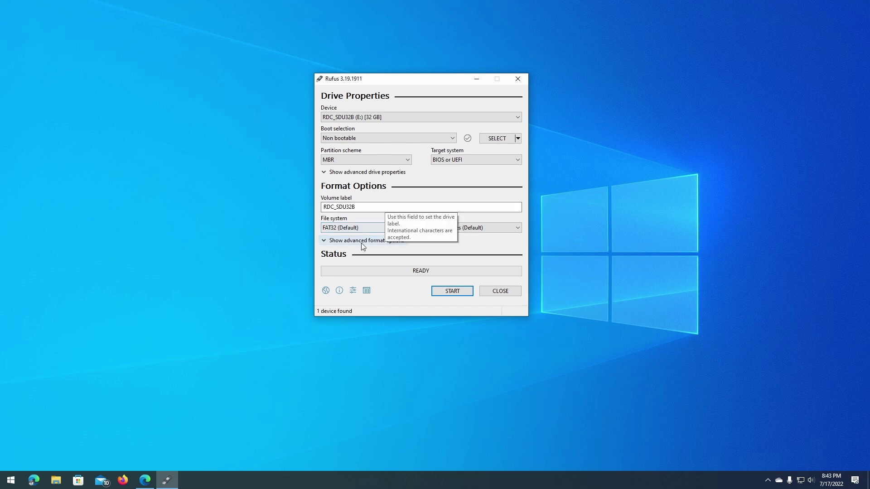
Delete RDC_SDU32B from the Volume label field, leaving it blank.
left_click(355, 207)
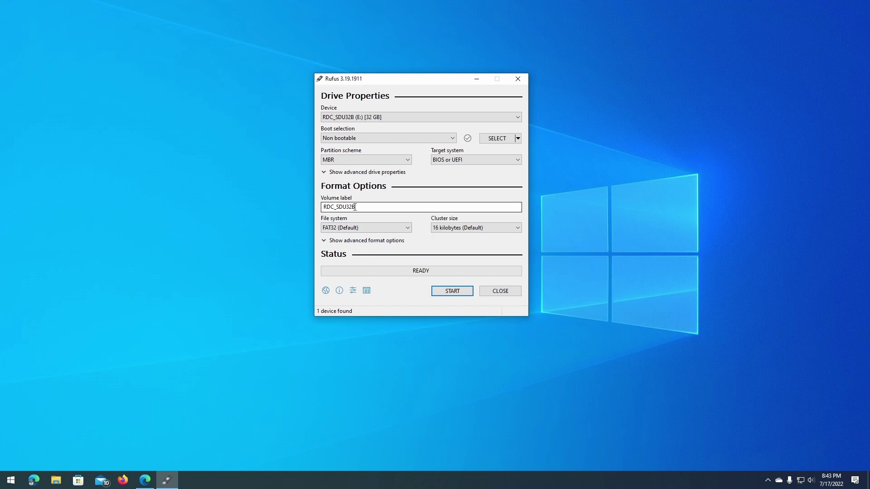
double_click(355, 207)
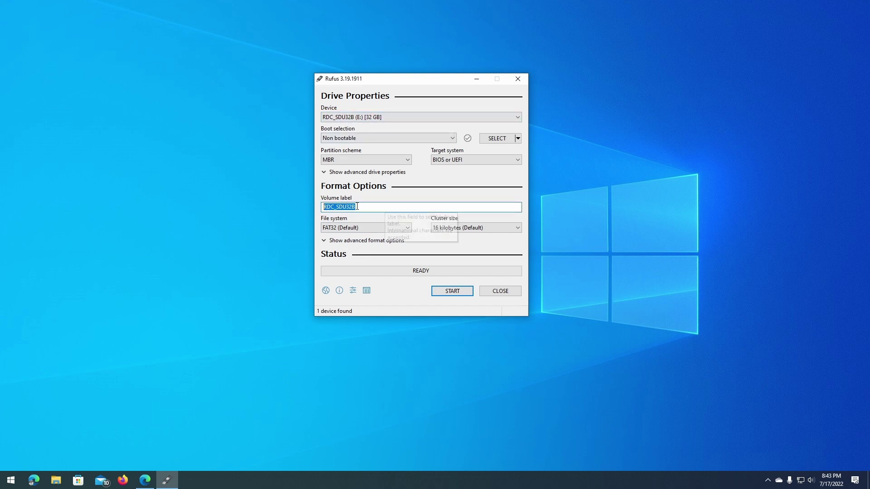
key("BackSpace")
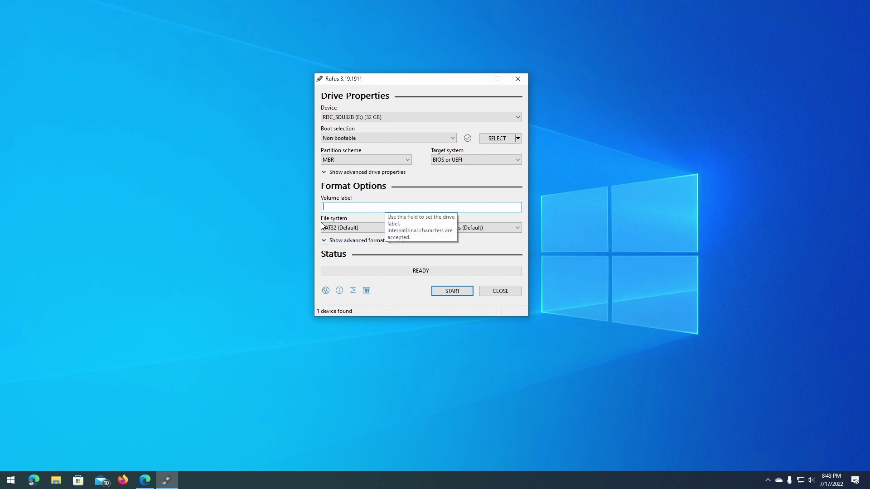
left_click(373, 229)
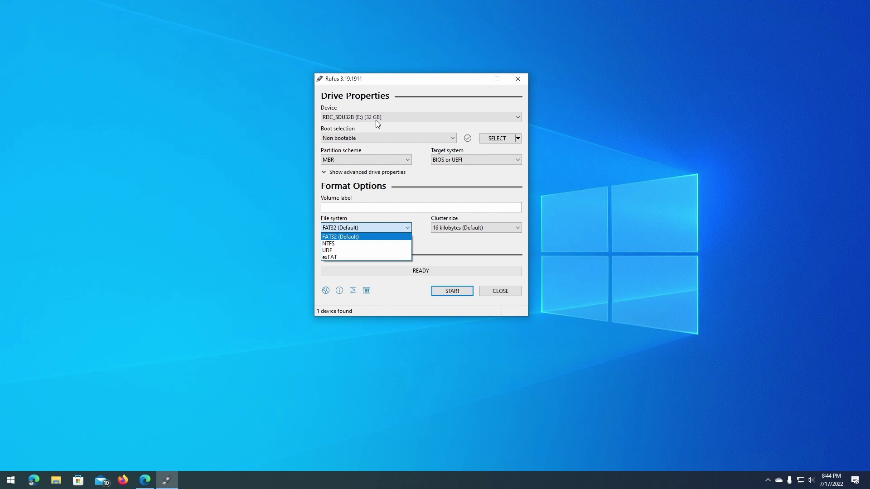
left_click(348, 237)
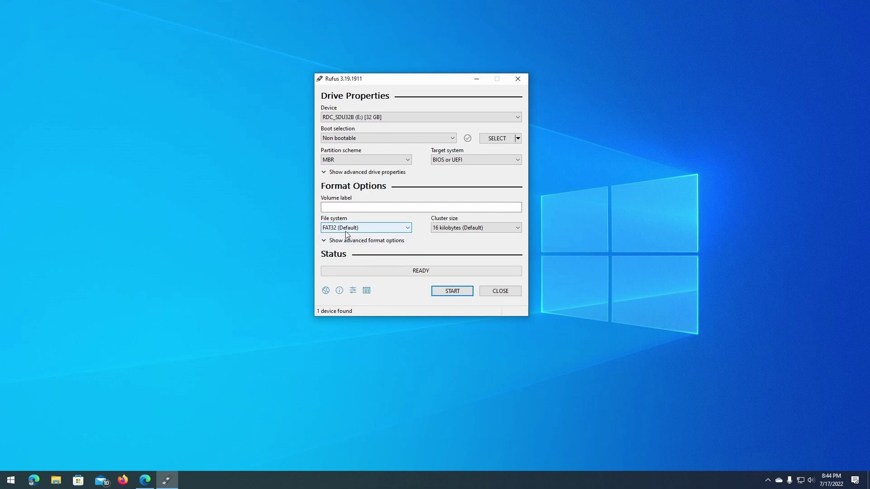
left_click(332, 229)
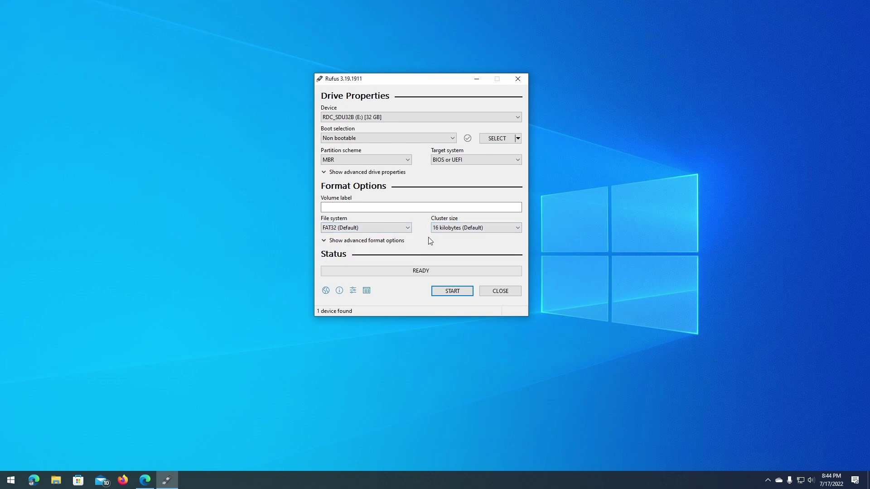
left_click(463, 228)
left_click(467, 230)
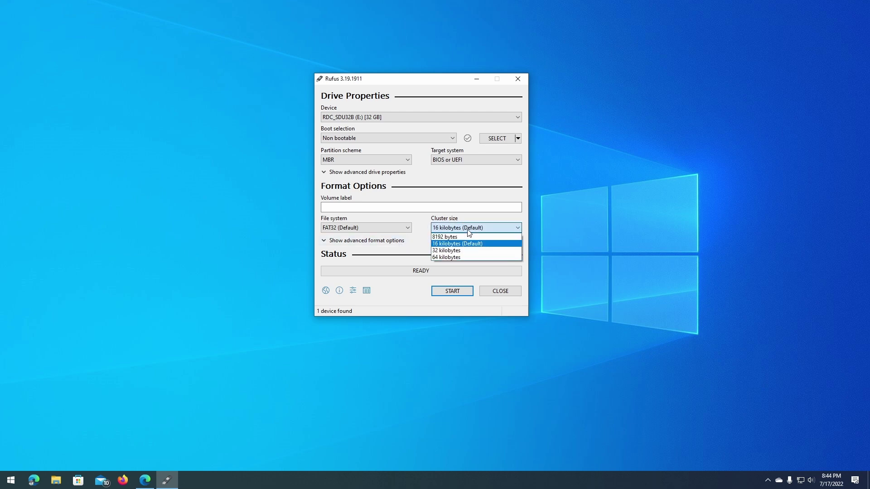
left_click(469, 233)
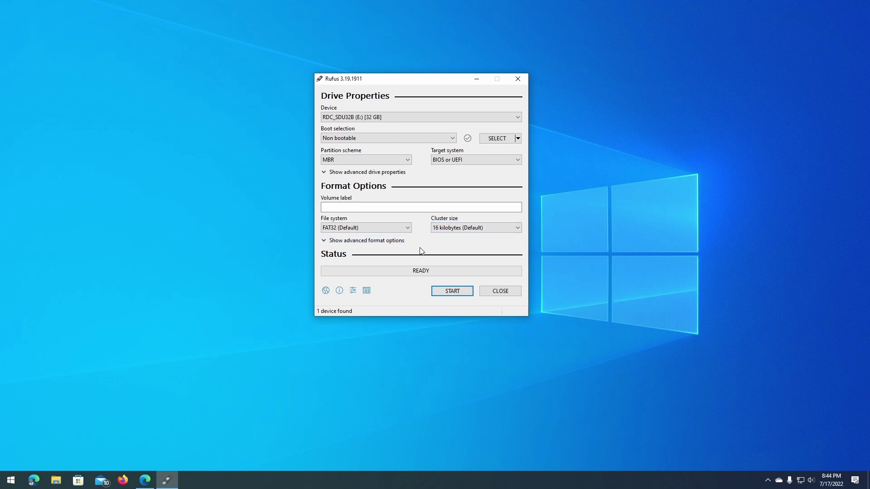
left_click(399, 231)
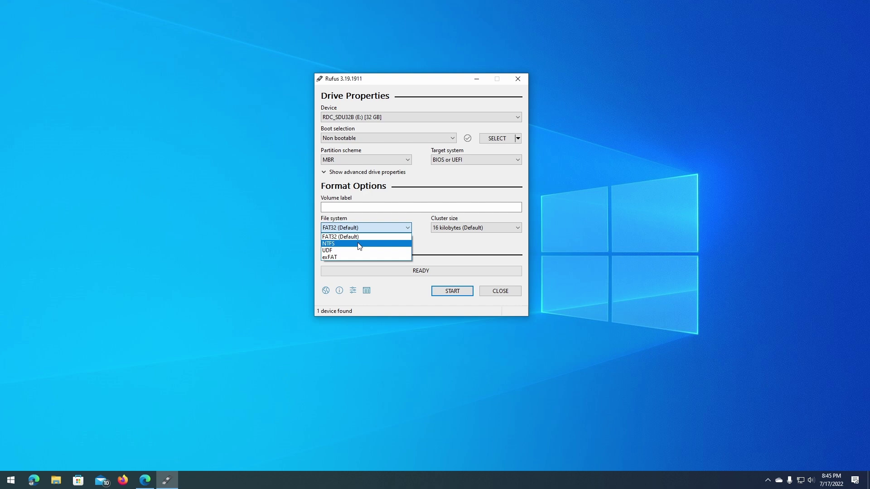
left_click(358, 237)
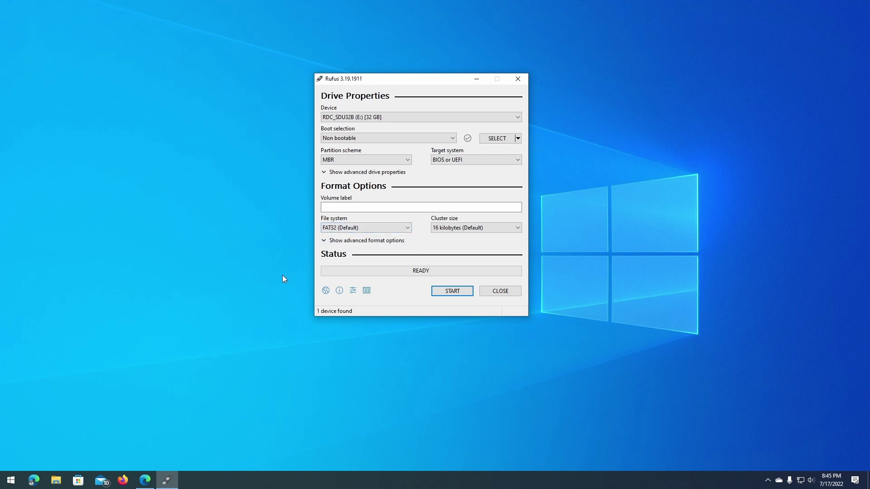
Uncheck extended label and icon files in advanced format options, keeping 1 pass.
left_click(346, 243)
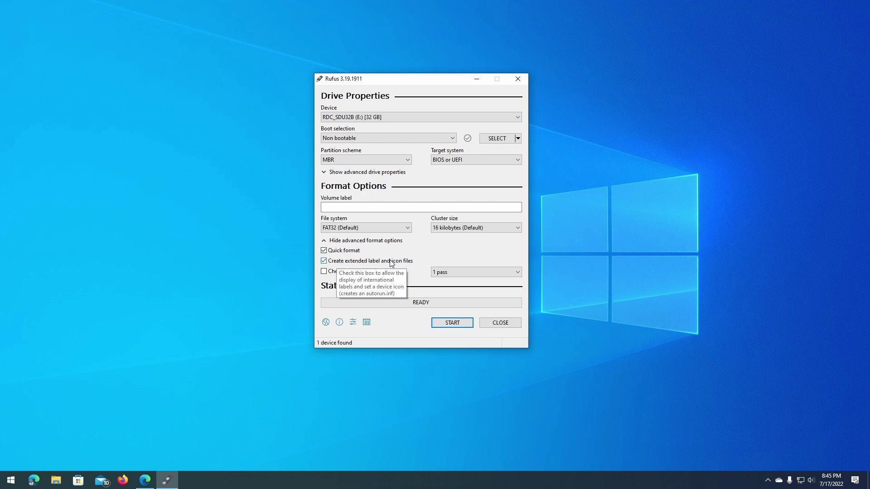
left_click(367, 263)
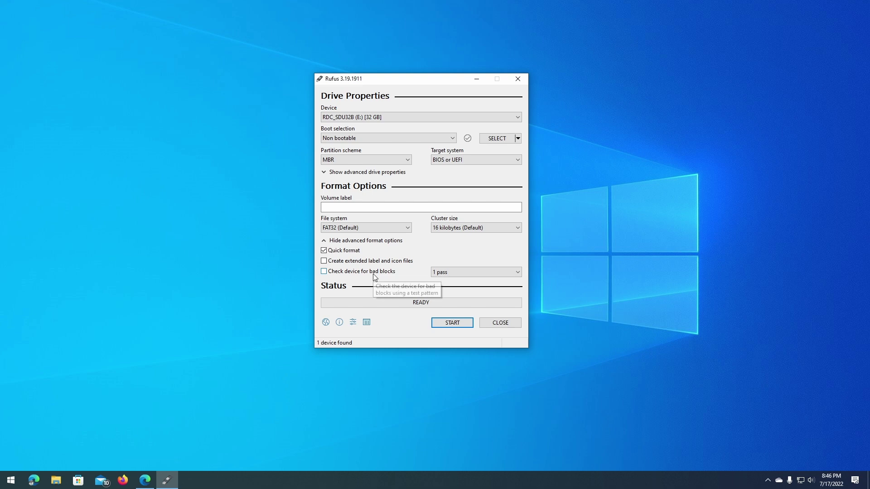
left_click(469, 272)
left_click(457, 264)
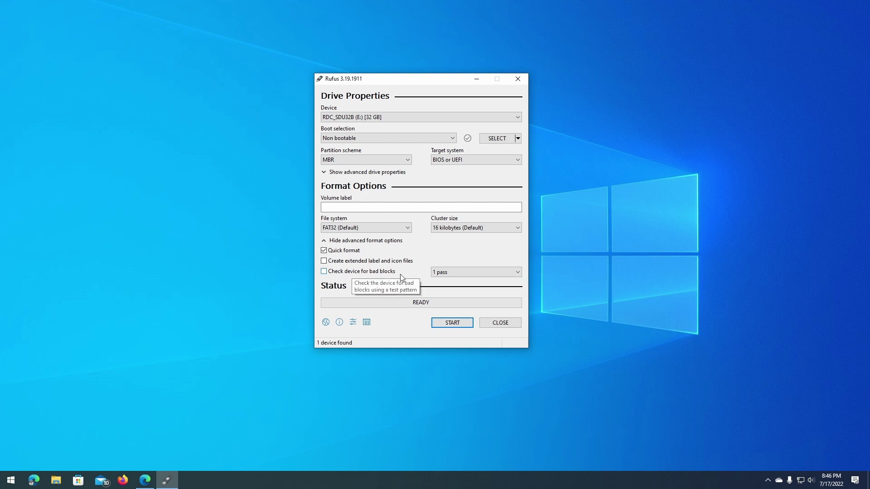
Re-expand advanced drive properties and review the device, BIOS or UEFI target, boot selection, and blank label.
left_click(384, 173)
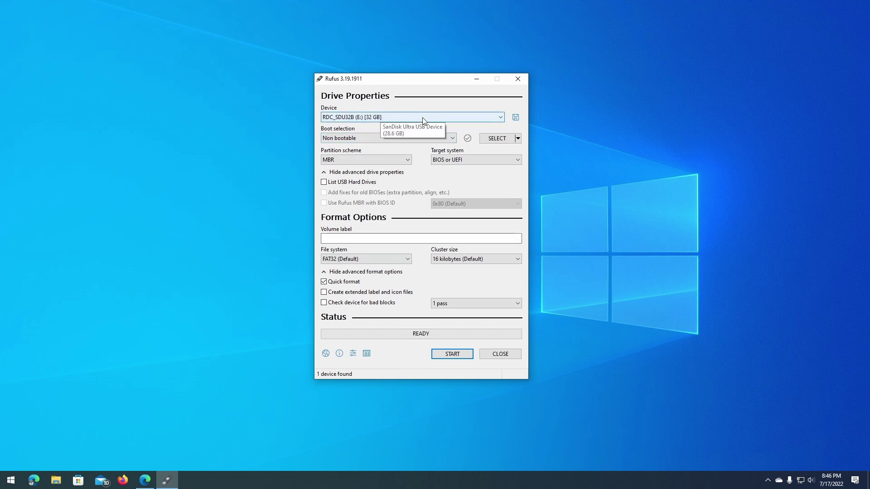
left_click(394, 117)
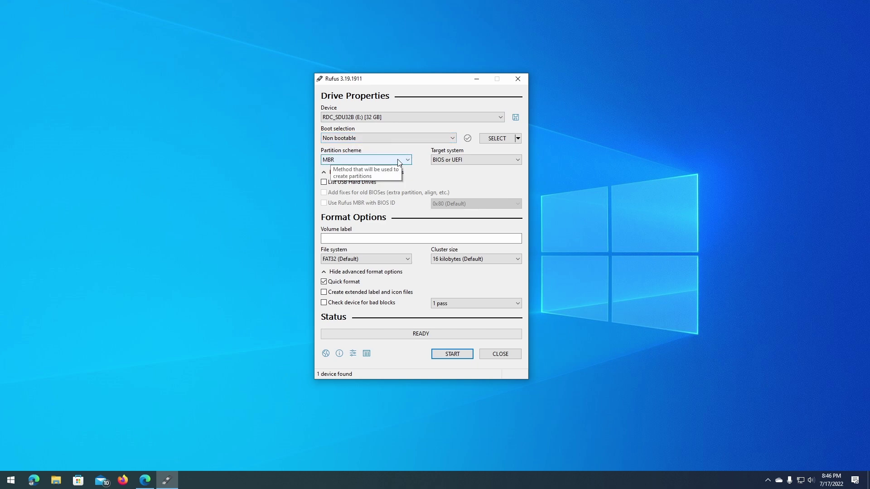
left_click(464, 161)
left_click(448, 170)
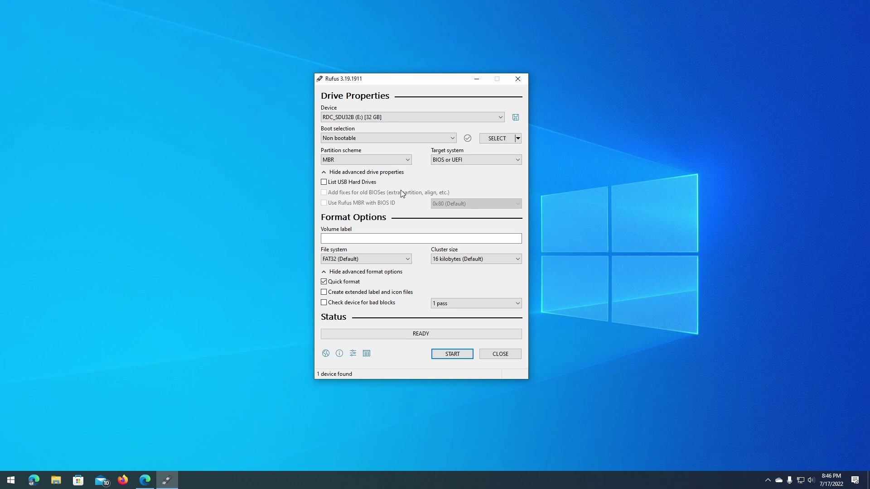
left_click(359, 137)
left_click(375, 138)
left_click(358, 238)
Format the 32 GB drive, accepting the data-loss warning, then close Rufus and open This PC.
left_click(449, 355)
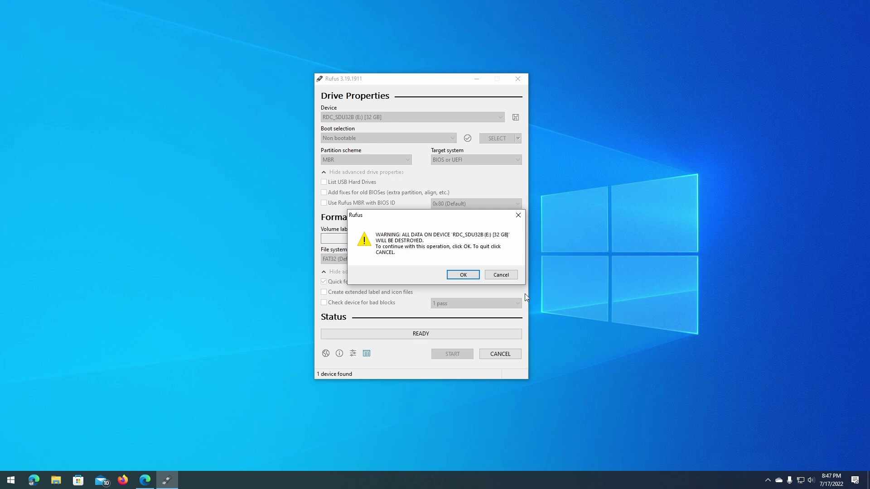
left_click(462, 275)
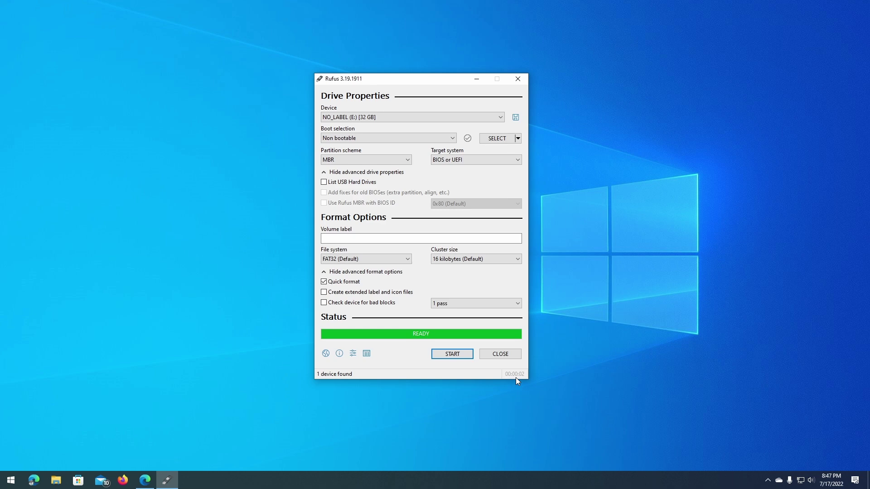
left_click(499, 353)
left_click(57, 481)
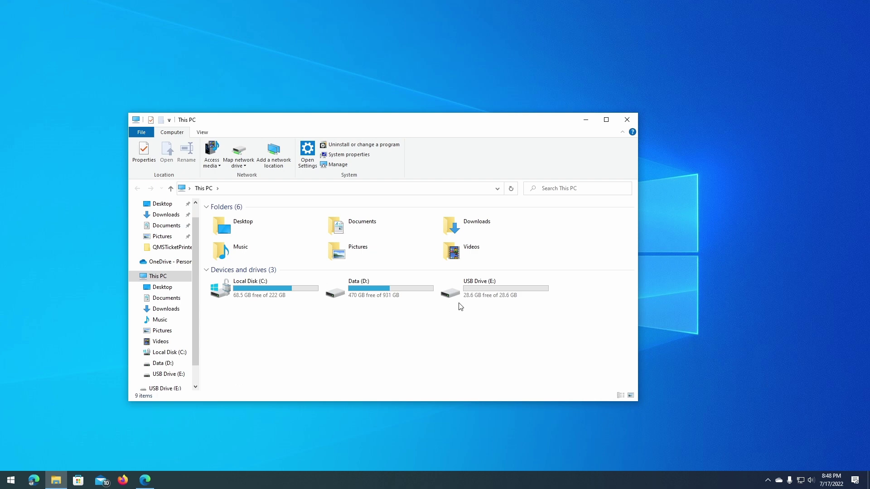
Check that USB Drive (E:) is empty, then return to This PC and eject it.
double_click(502, 291)
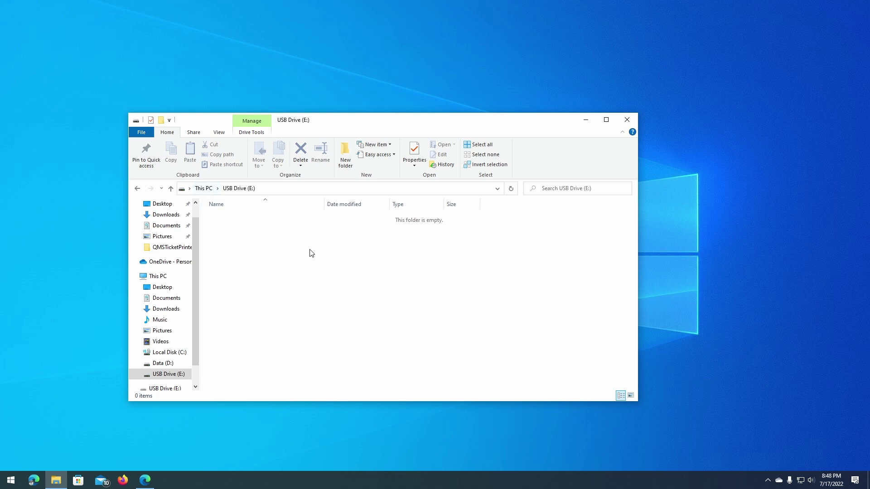
left_click(203, 188)
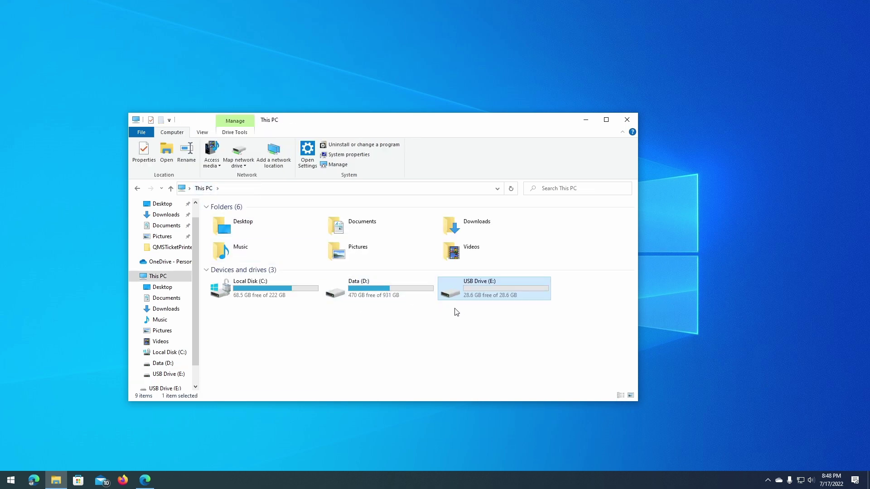
right_click(475, 296)
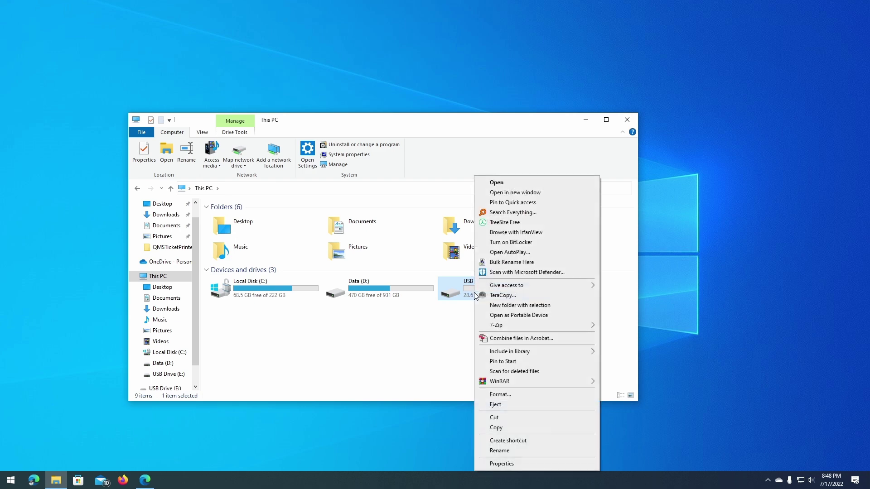
left_click(517, 405)
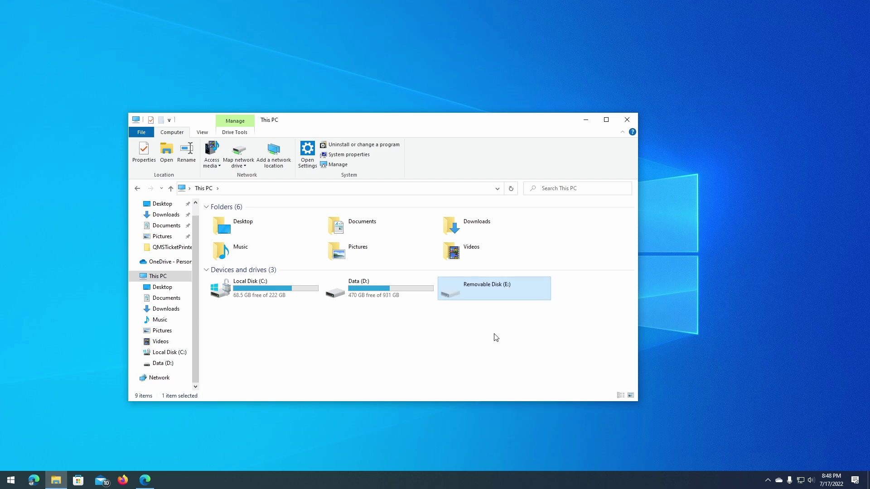